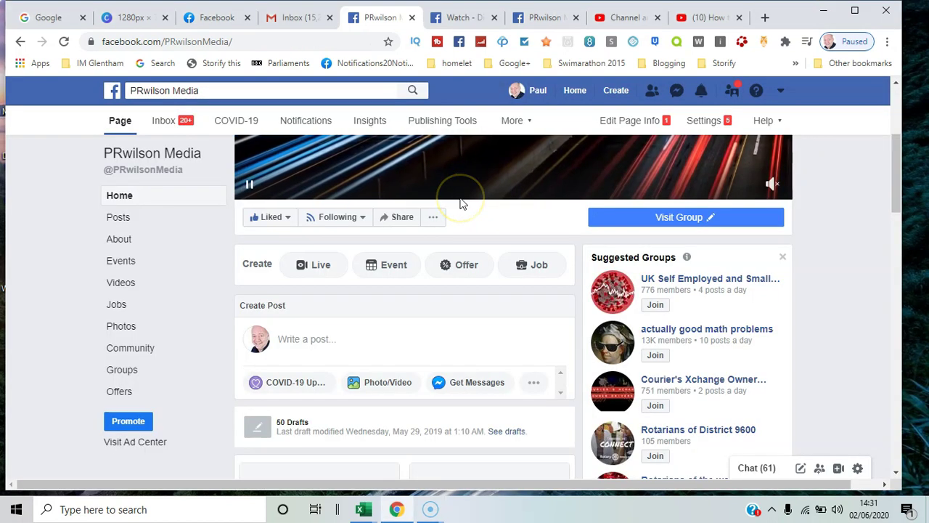
# Step: Open the PRwilson Media page's Publishing Tools to show its Published Posts list
pyautogui.click(306, 340)
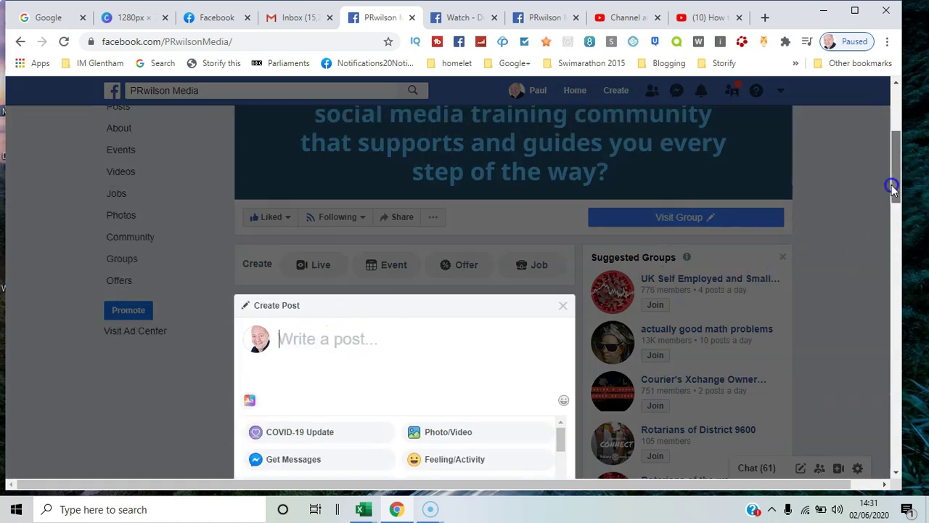
pyautogui.moveTo(893, 190); pyautogui.dragTo(894, 213)
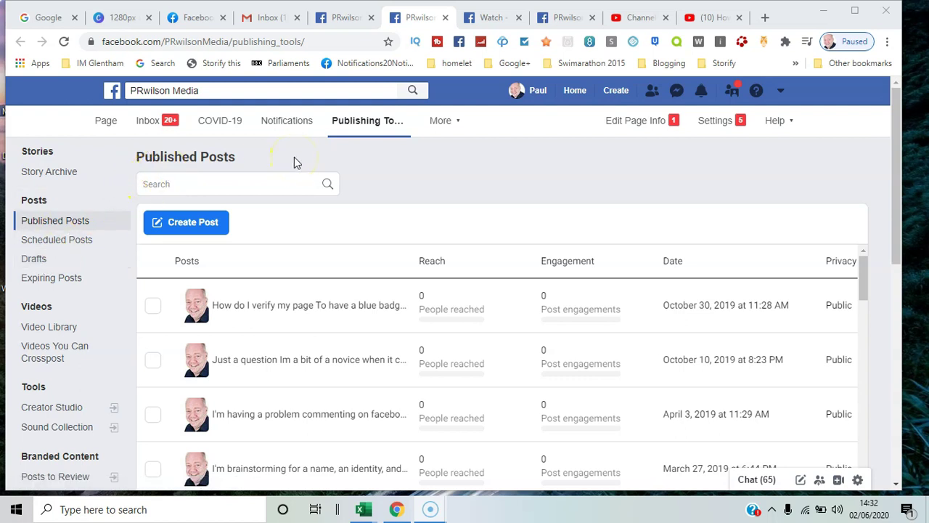
pyautogui.click(105, 120)
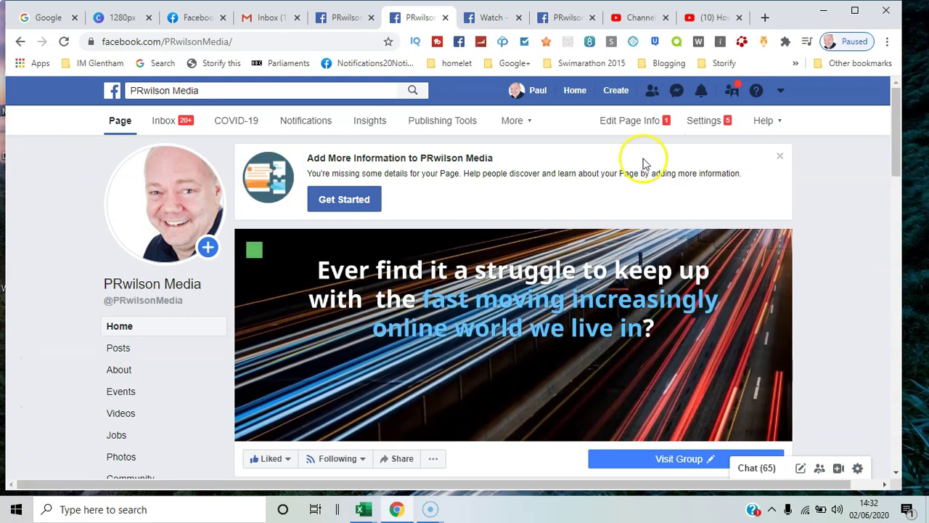
pyautogui.click(438, 126)
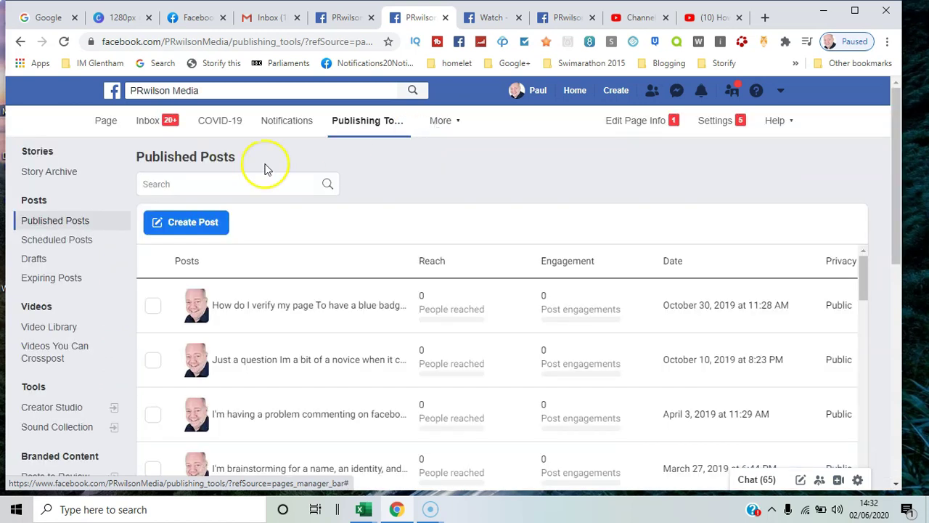
# Step: Start a new post and write 'hello this is content for later'
pyautogui.click(207, 225)
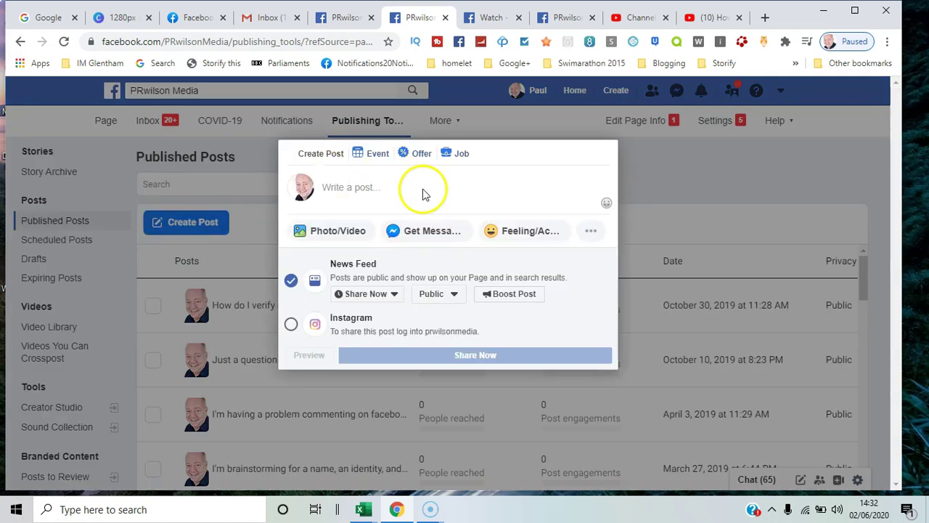
pyautogui.click(375, 187)
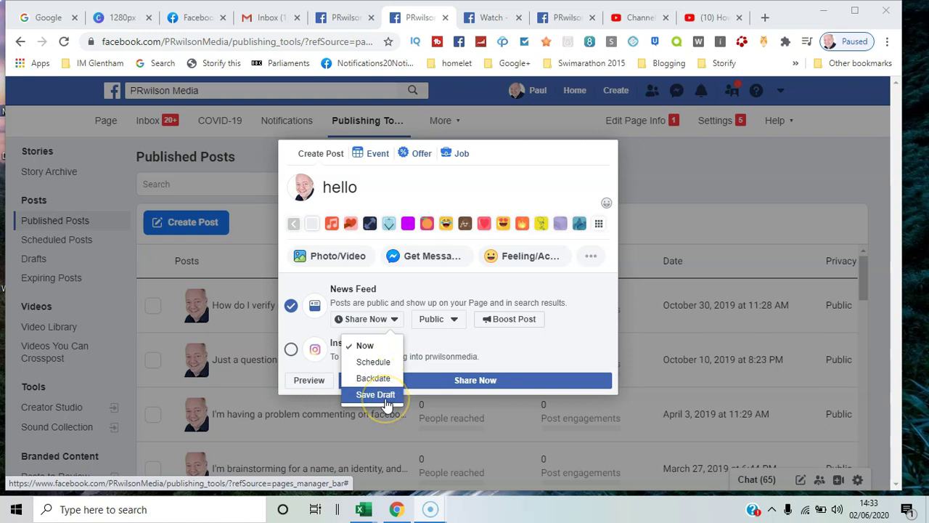
pyautogui.click(386, 400)
pyautogui.click(371, 186)
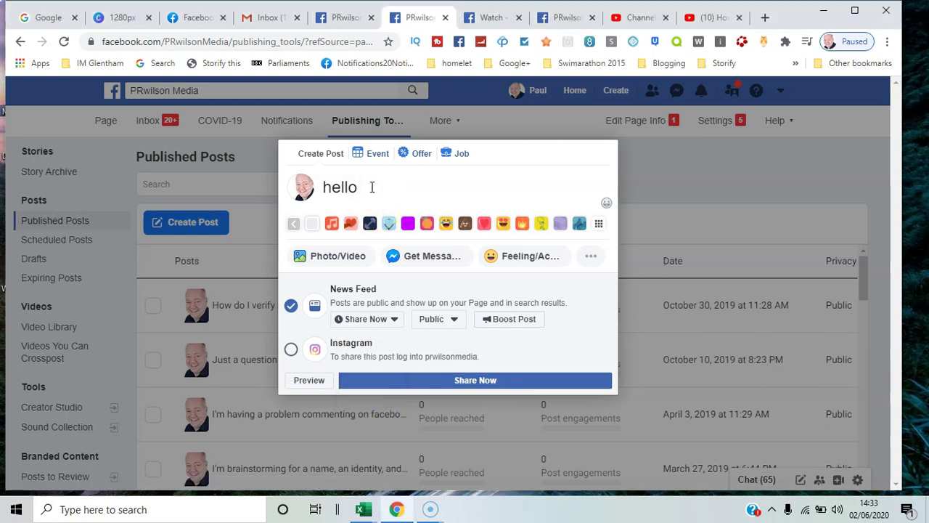
pyautogui.write('this is conten')
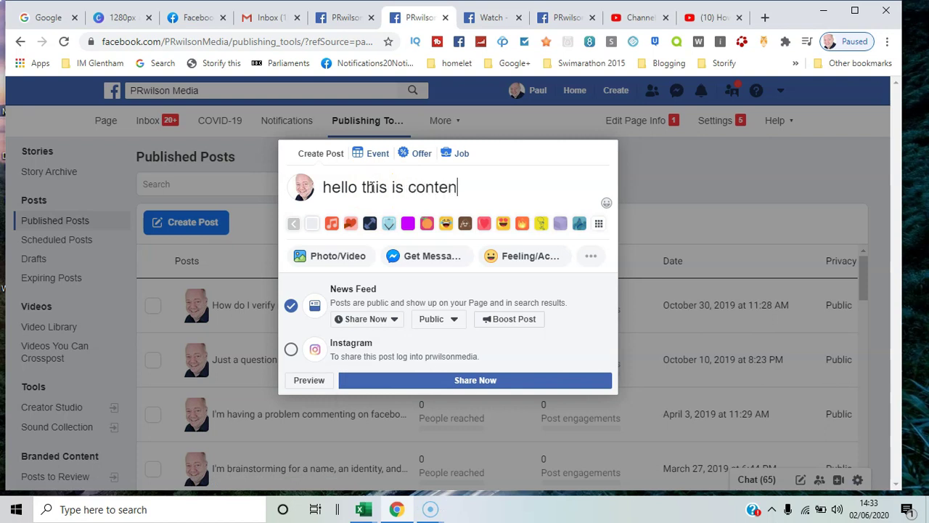
pyautogui.write('t for later')
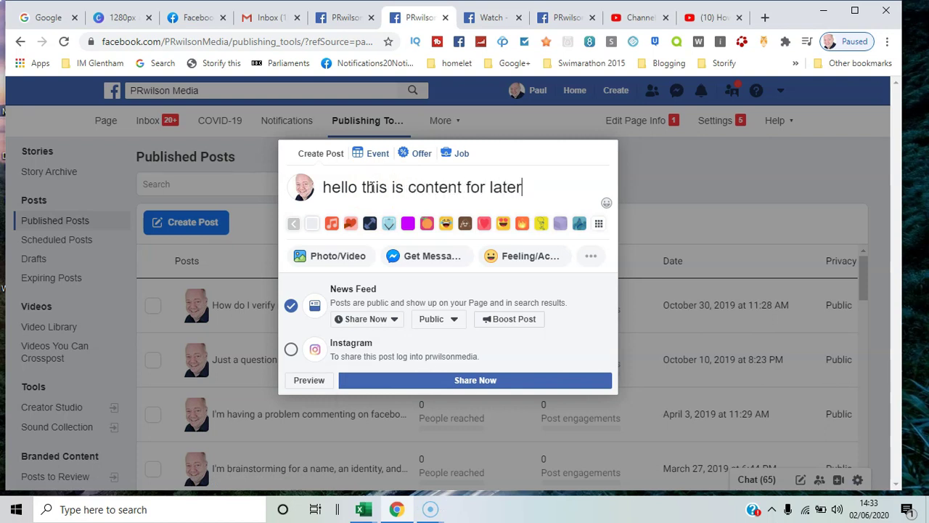
# Step: Give the post a pink and orange background and set it to Save Draft, audience Public
pyautogui.click(430, 225)
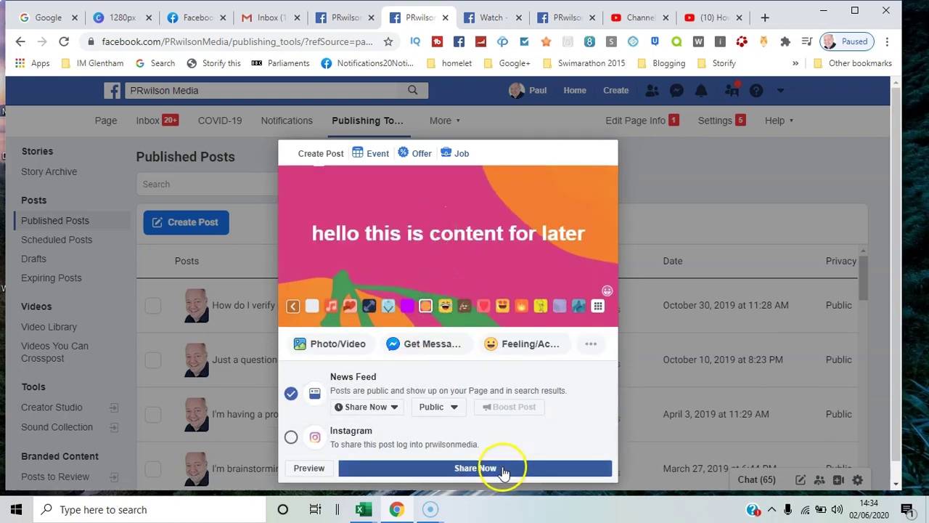
pyautogui.click(393, 406)
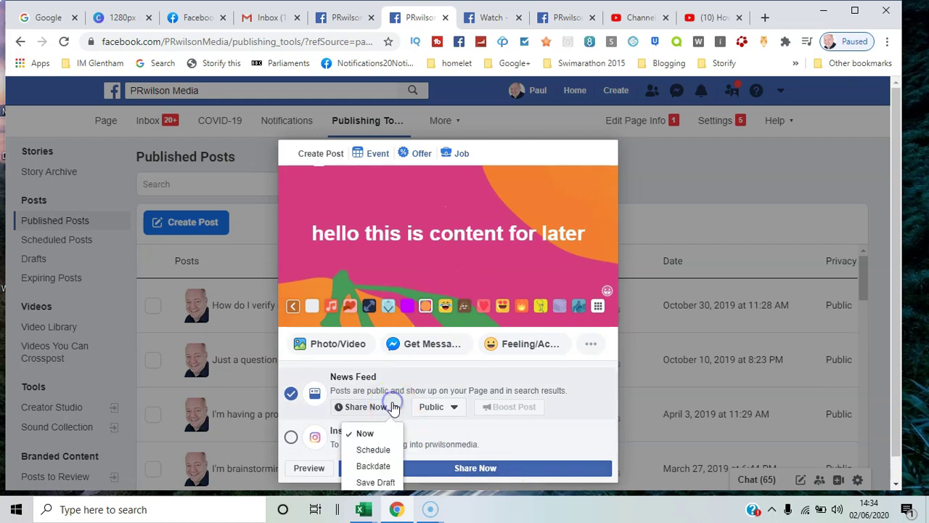
pyautogui.click(392, 482)
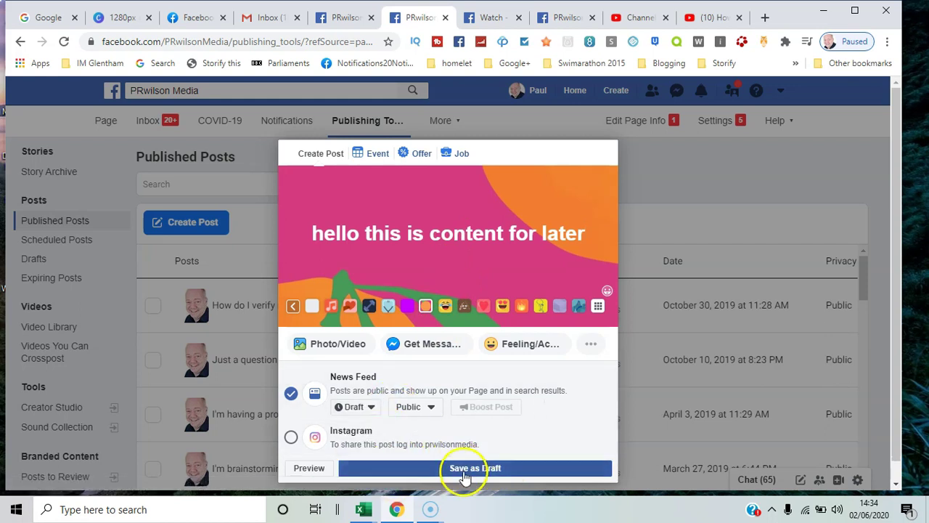
pyautogui.click(432, 408)
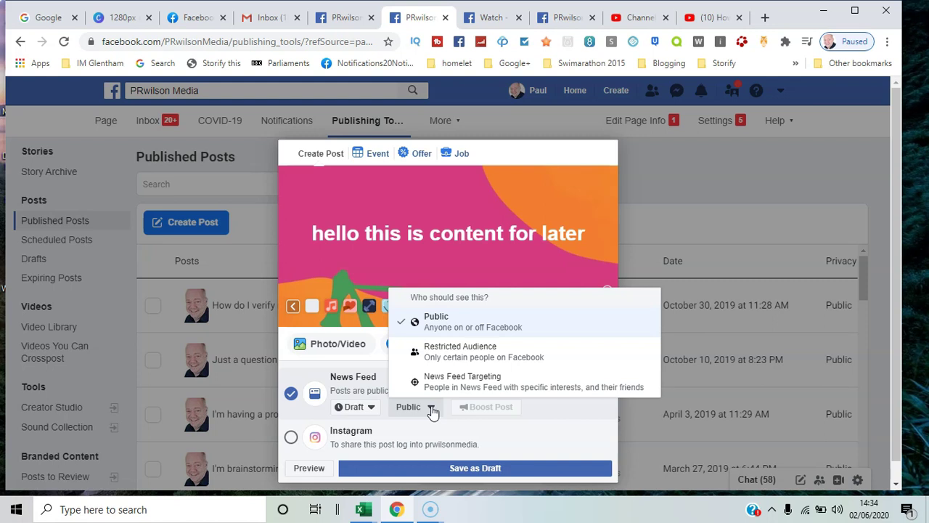
pyautogui.click(431, 409)
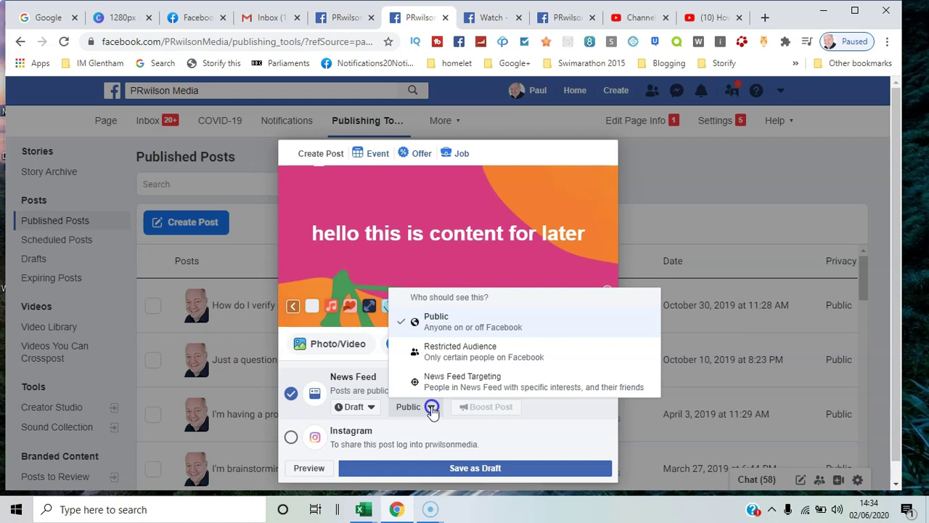
pyautogui.click(457, 470)
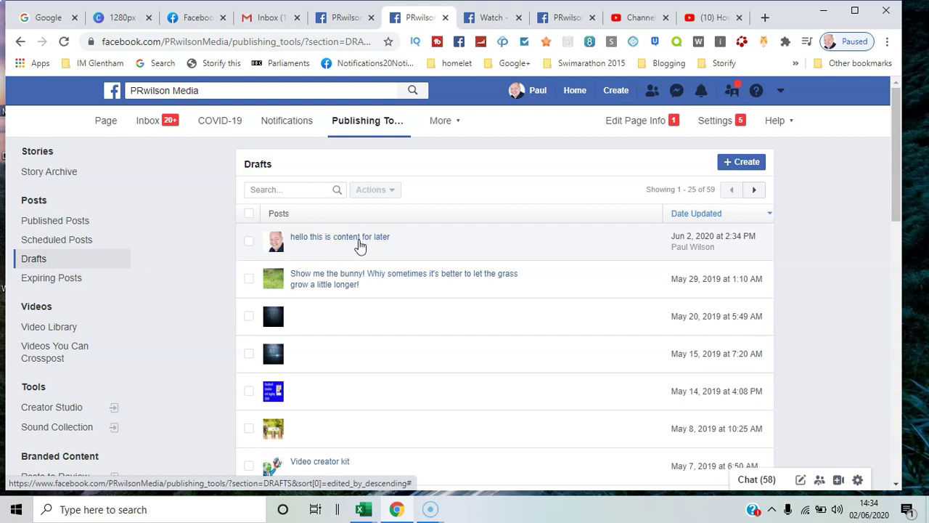
pyautogui.click(359, 241)
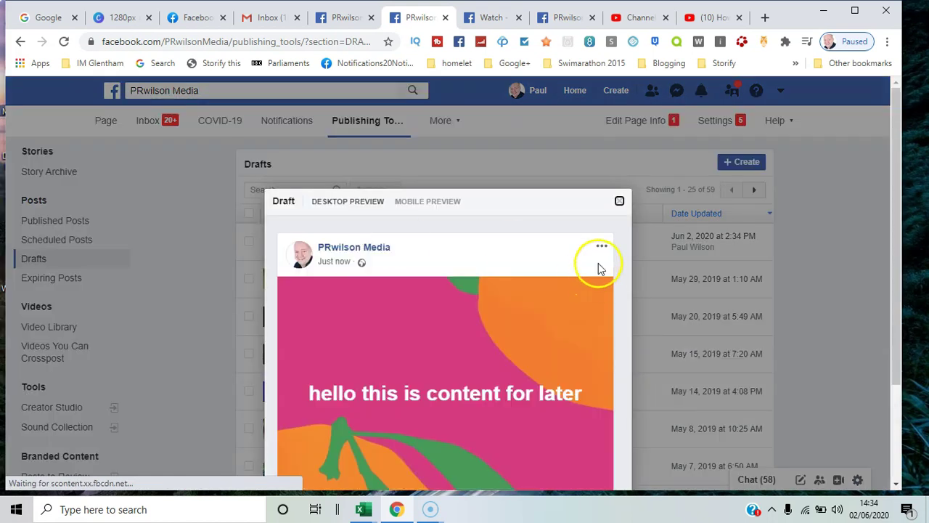
pyautogui.scroll(-1, 609, 254)
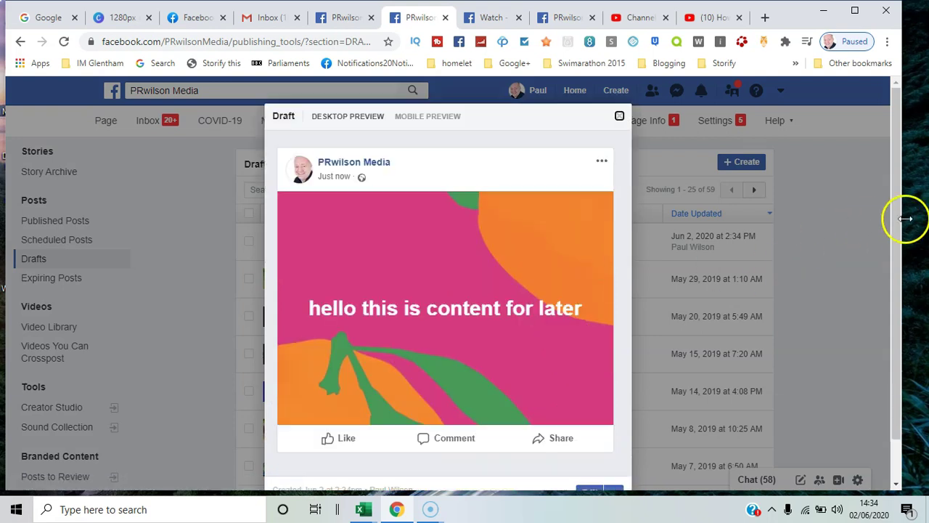
pyautogui.moveTo(895, 236); pyautogui.dragTo(895, 263)
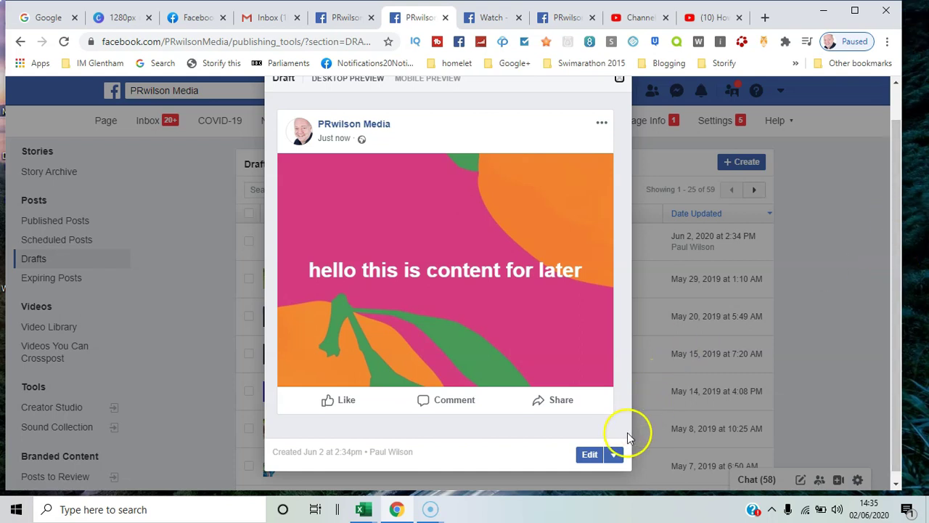
# Step: Schedule the 'hello this is content for later' draft for 6/2/2020 at 3:05 PM
pyautogui.click(614, 456)
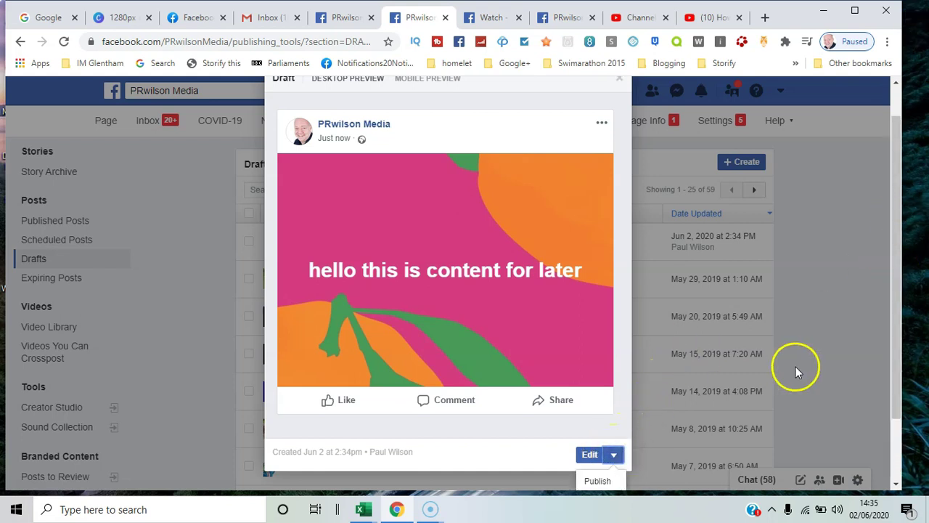
pyautogui.moveTo(895, 336); pyautogui.dragTo(900, 398)
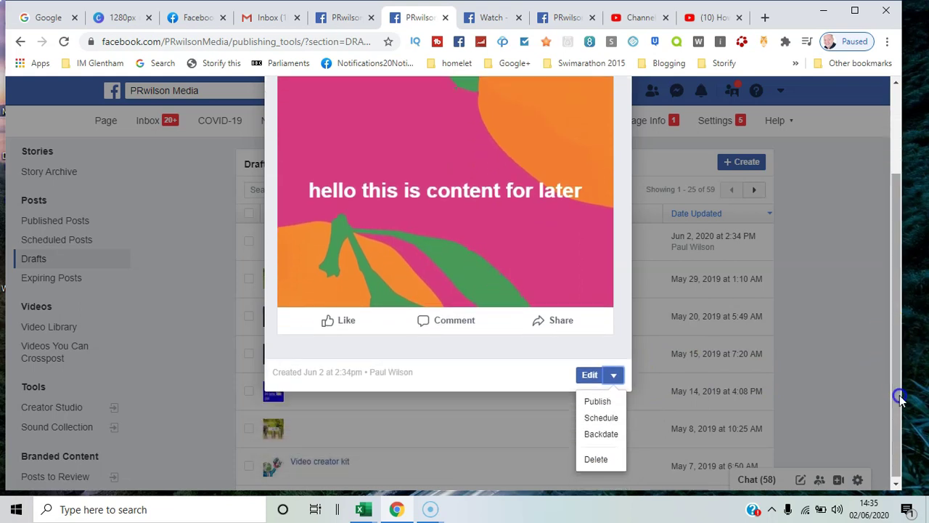
pyautogui.click(607, 417)
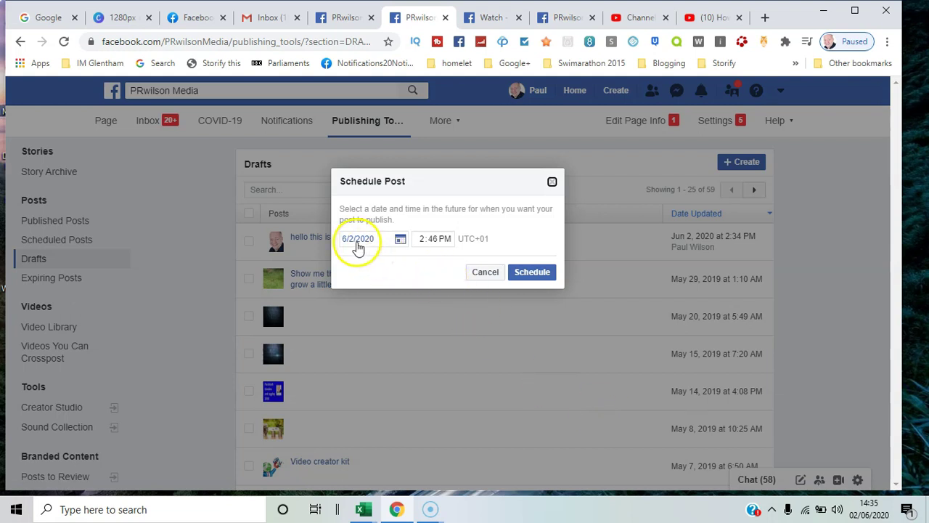
pyautogui.click(430, 246)
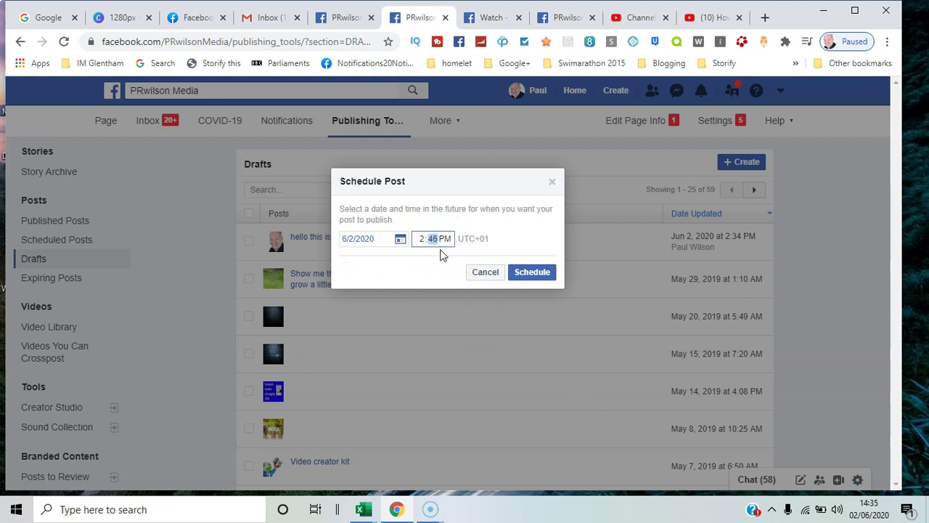
pyautogui.write('05')
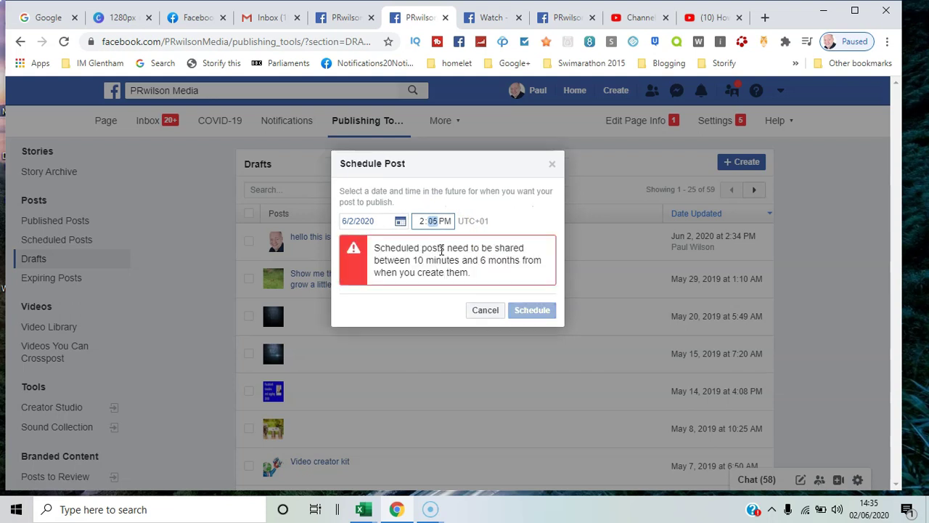
pyautogui.click(424, 223)
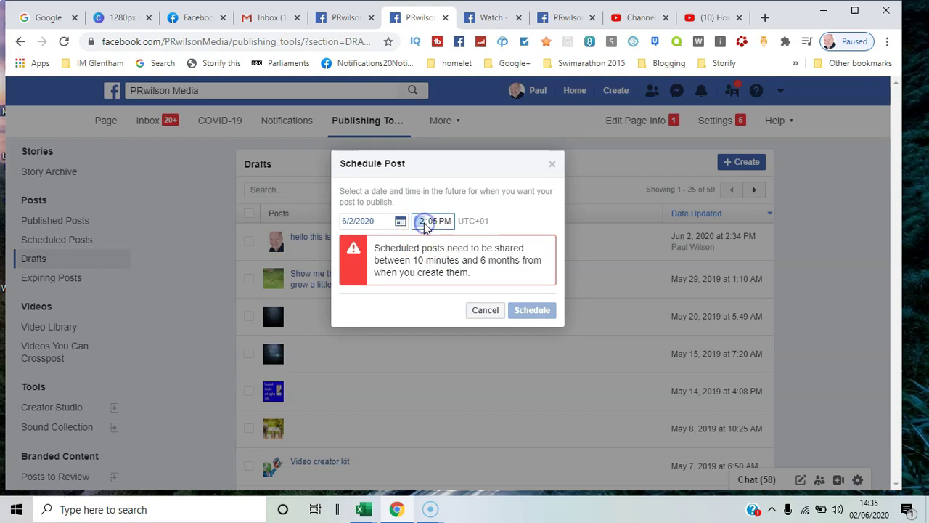
pyautogui.write('3')
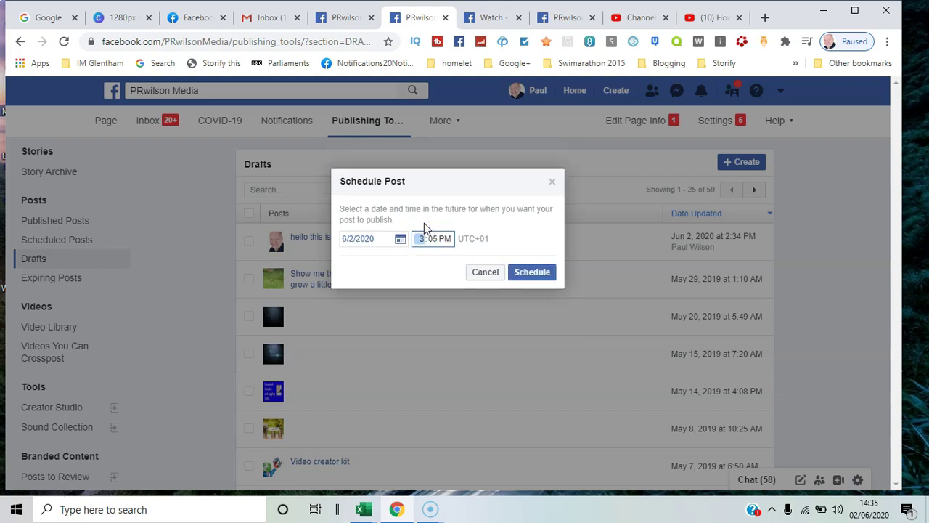
pyautogui.click(531, 273)
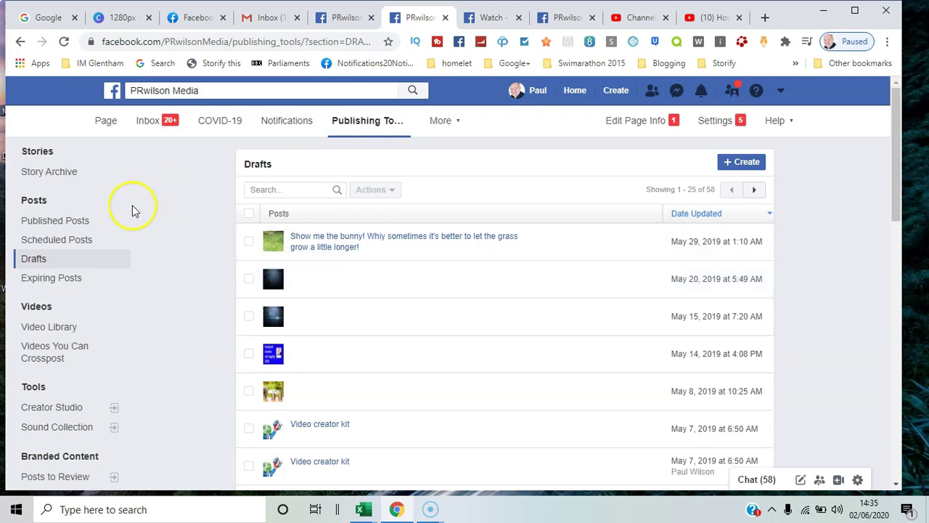
# Step: Check the post in Scheduled Posts for June 2, 2020 at 3:05 PM, then switch to the new Facebook layout
pyautogui.click(80, 244)
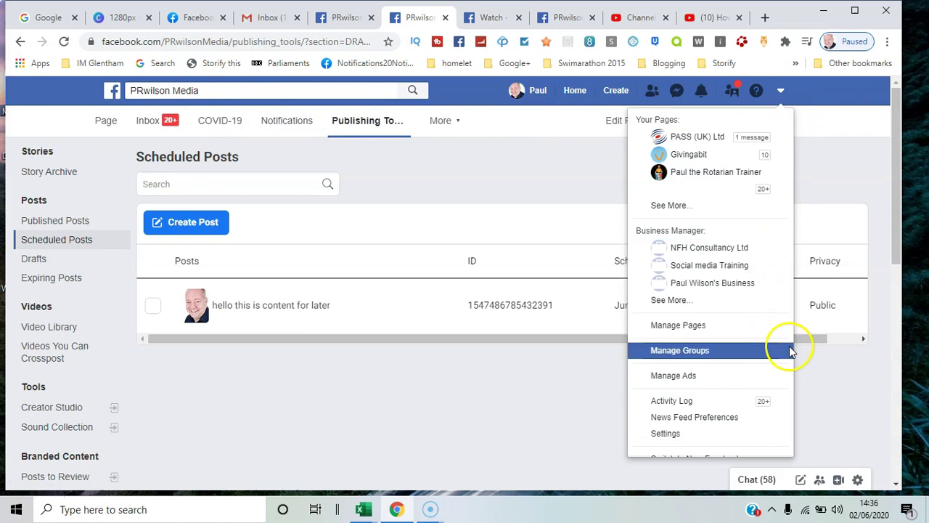
pyautogui.click(780, 95)
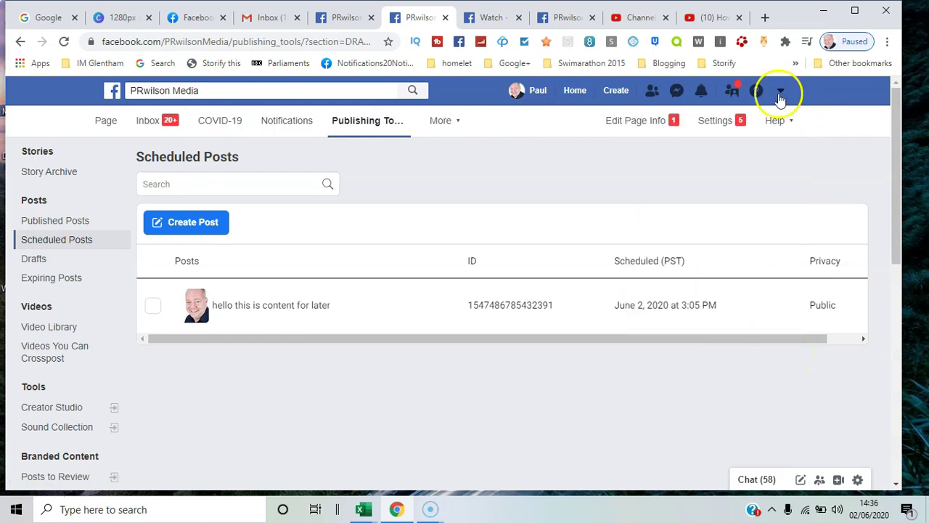
pyautogui.click(780, 96)
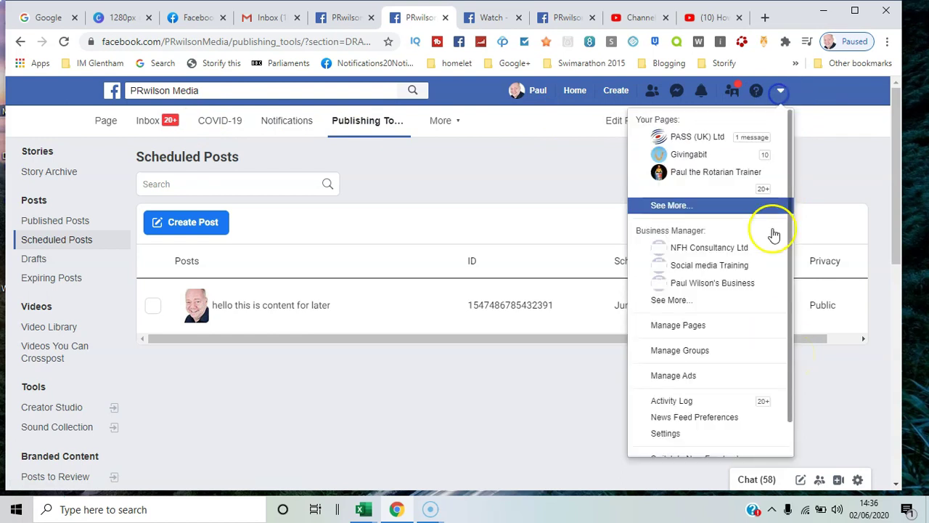
pyautogui.click(729, 457)
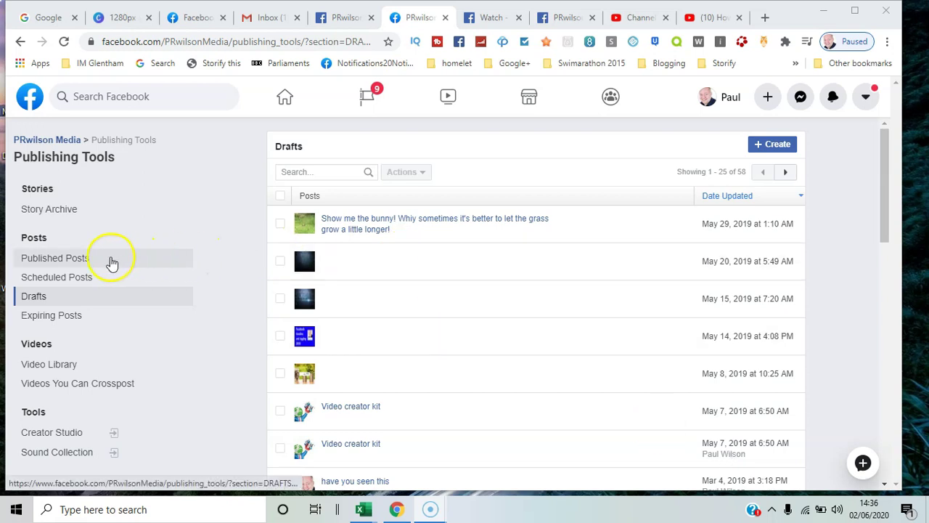
pyautogui.click(92, 281)
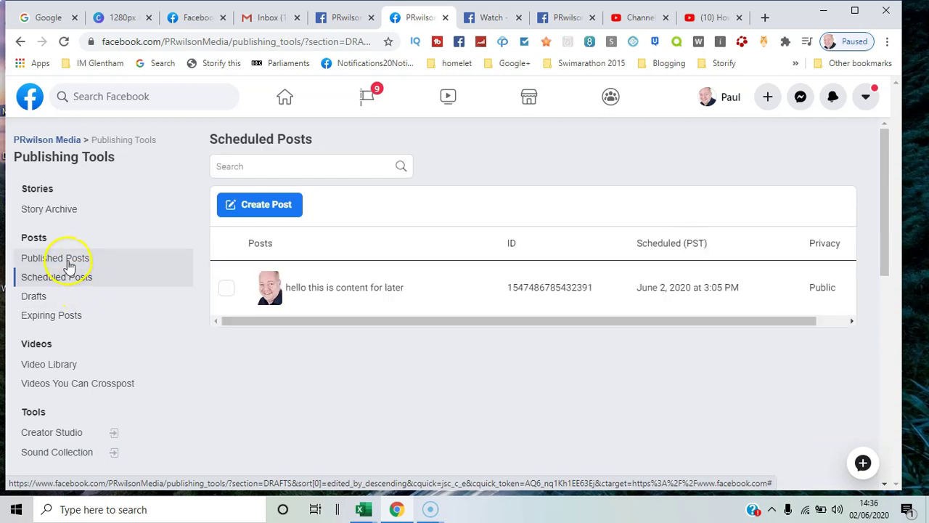
pyautogui.click(69, 265)
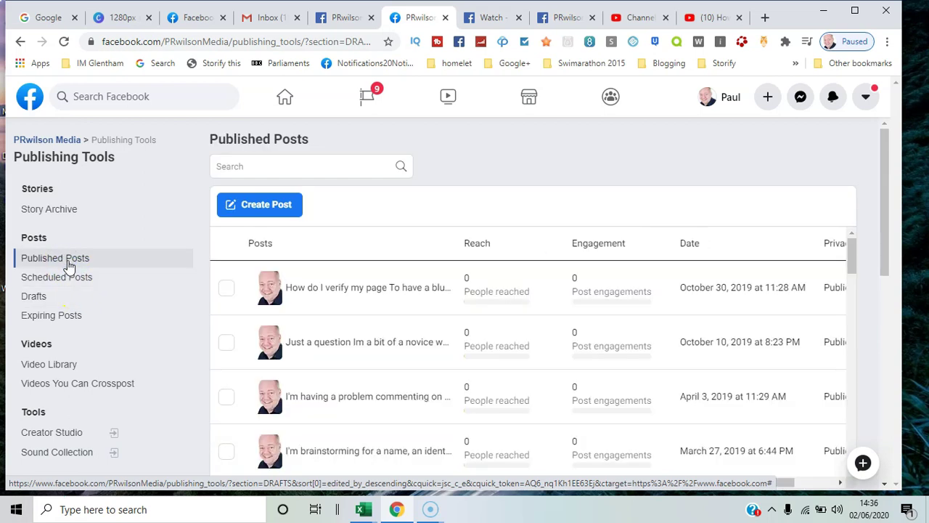
pyautogui.click(43, 298)
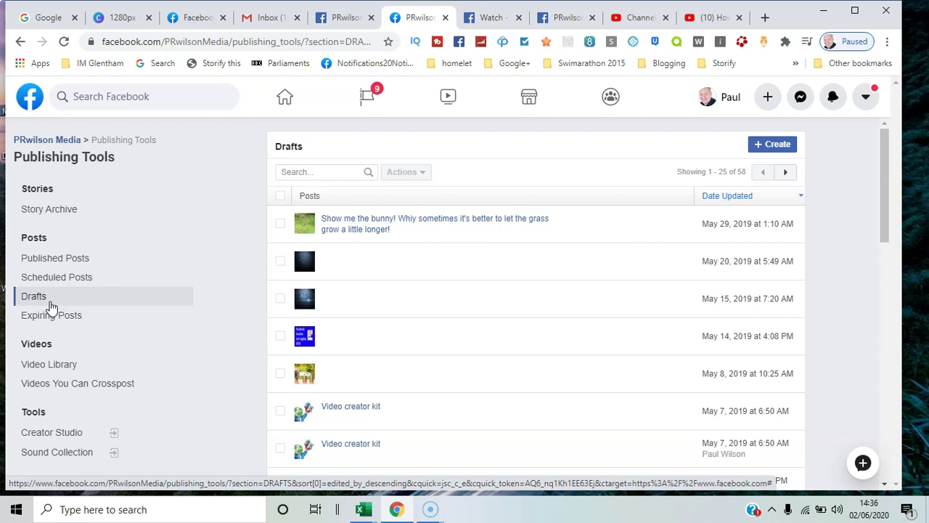